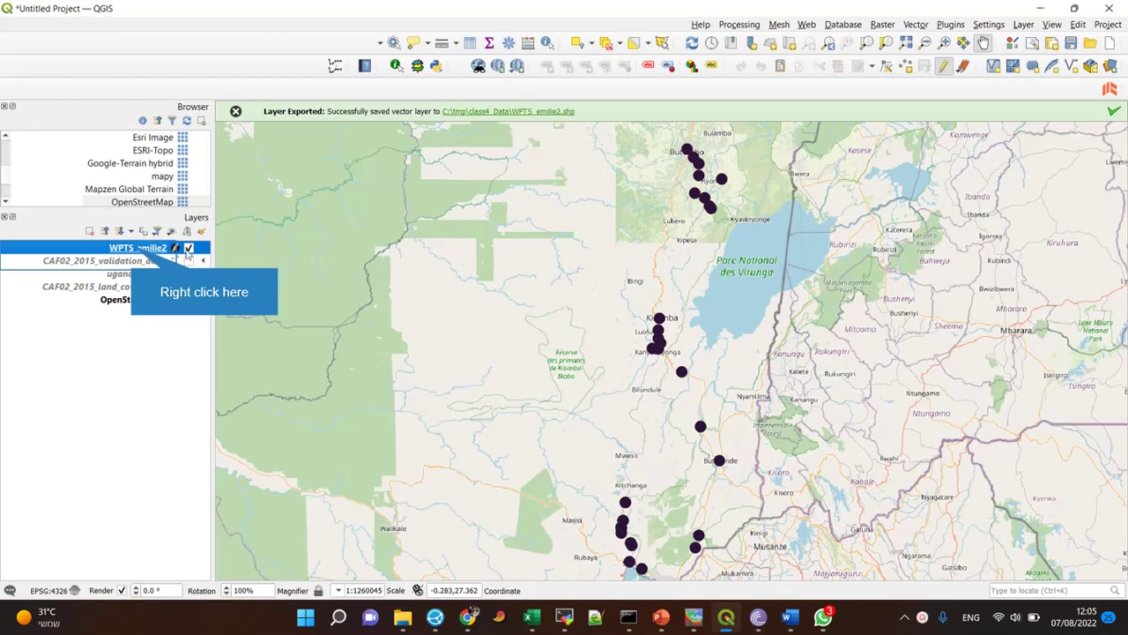
Step: Inspect the WPTS_emilie2 attribute table, then close it
{"action": "right_click", "coordinate": [134, 251]}
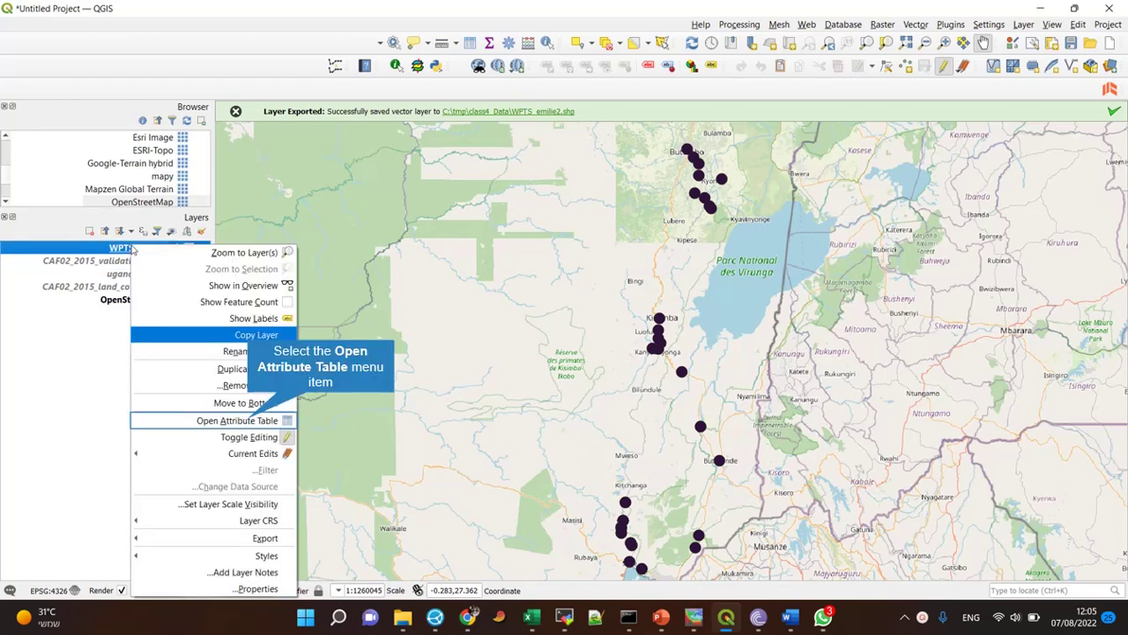
{"action": "left_click", "coordinate": [248, 421]}
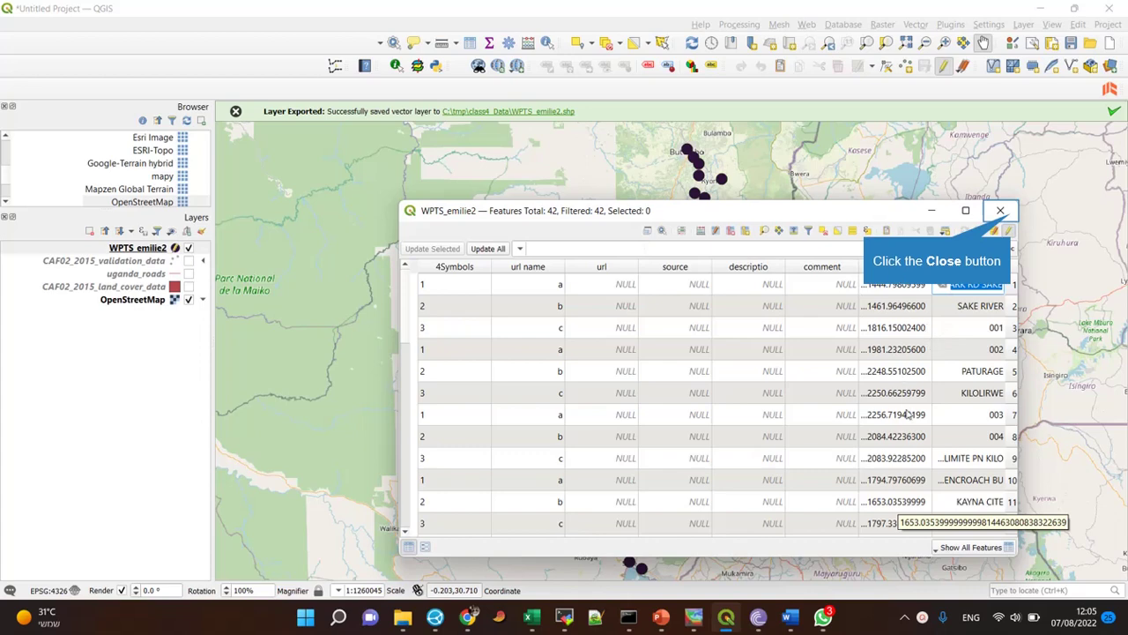
{"action": "left_click", "coordinate": [1010, 216]}
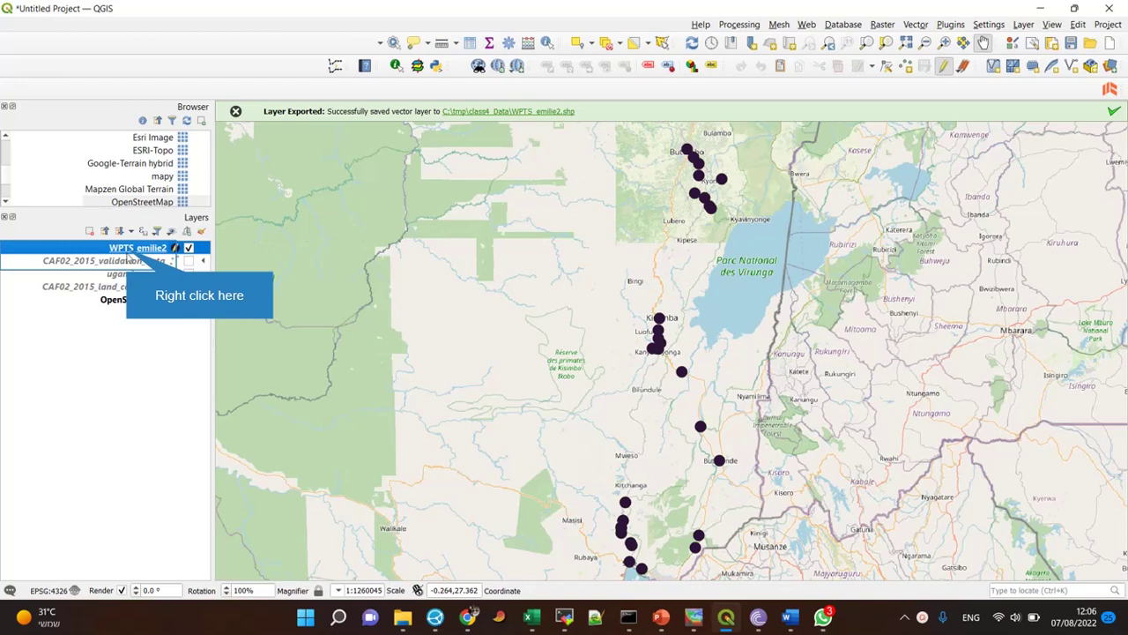
Step: Switch the WPTS_emilie2 layer's symbology renderer from Single Symbol to Rule-based
{"action": "right_click", "coordinate": [129, 253]}
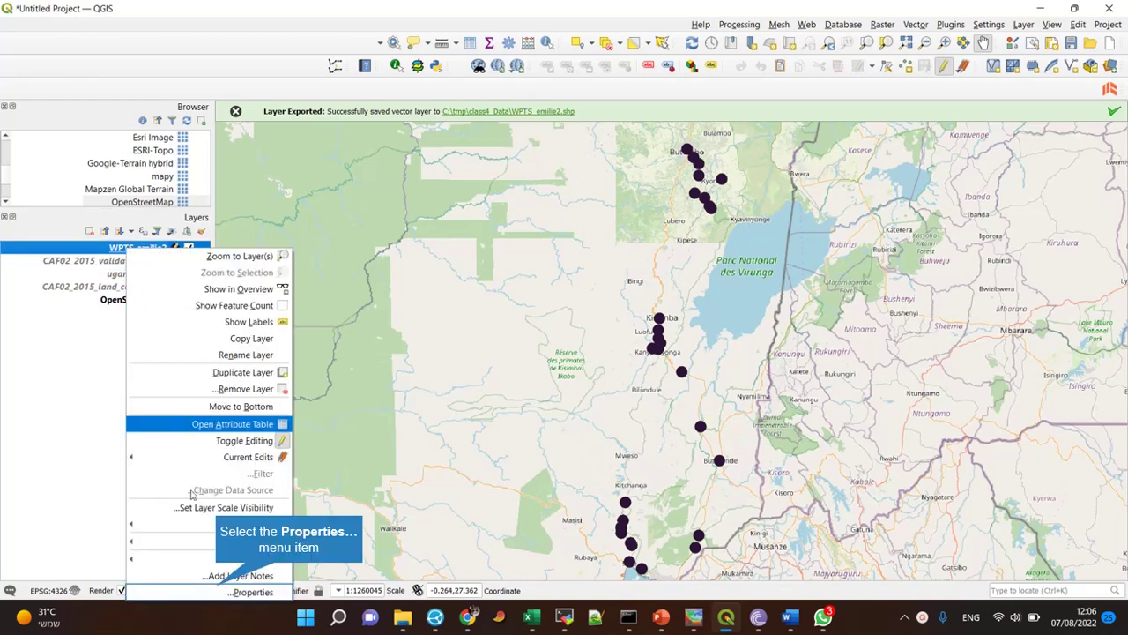
{"action": "left_click", "coordinate": [219, 592]}
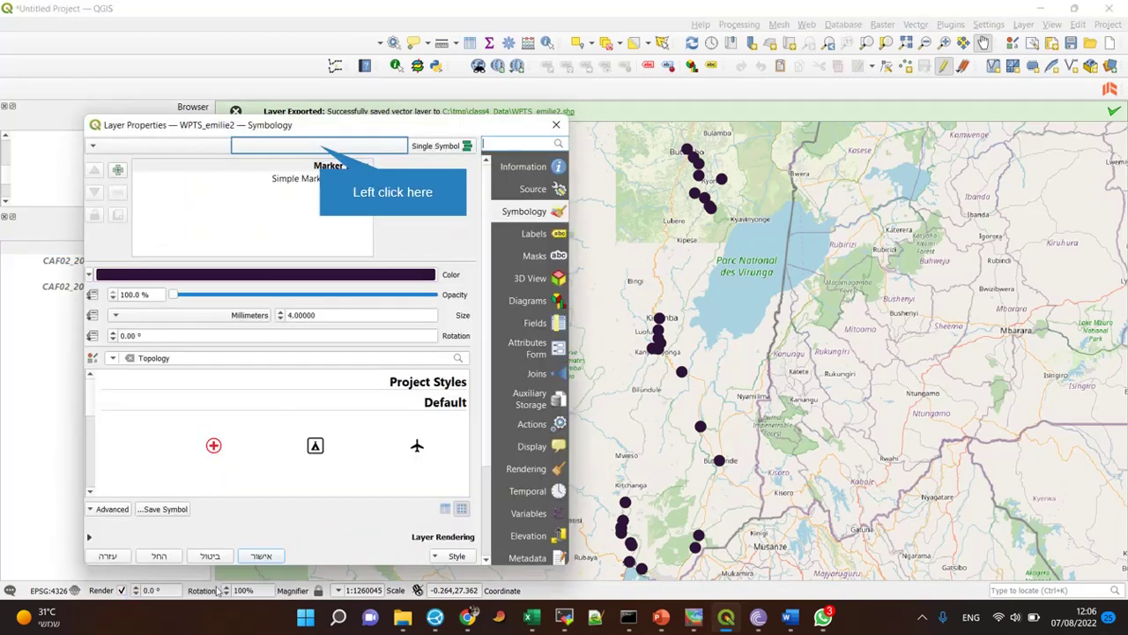
{"action": "left_click", "coordinate": [323, 147]}
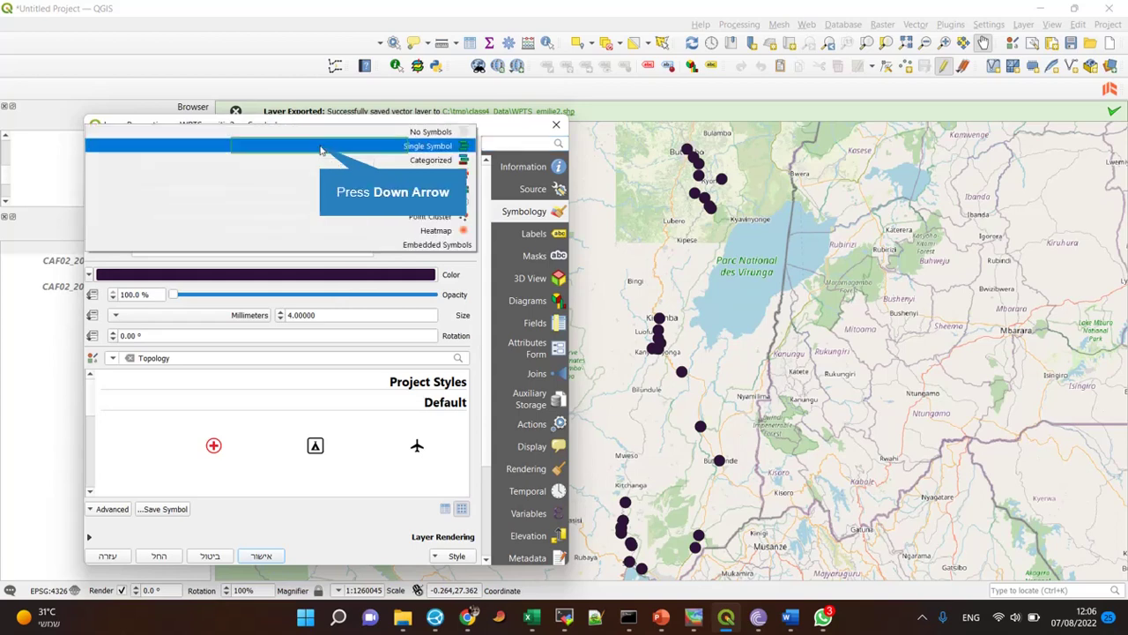
{"action": "key", "text": "Down"}
{"action": "key", "text": "Down"}
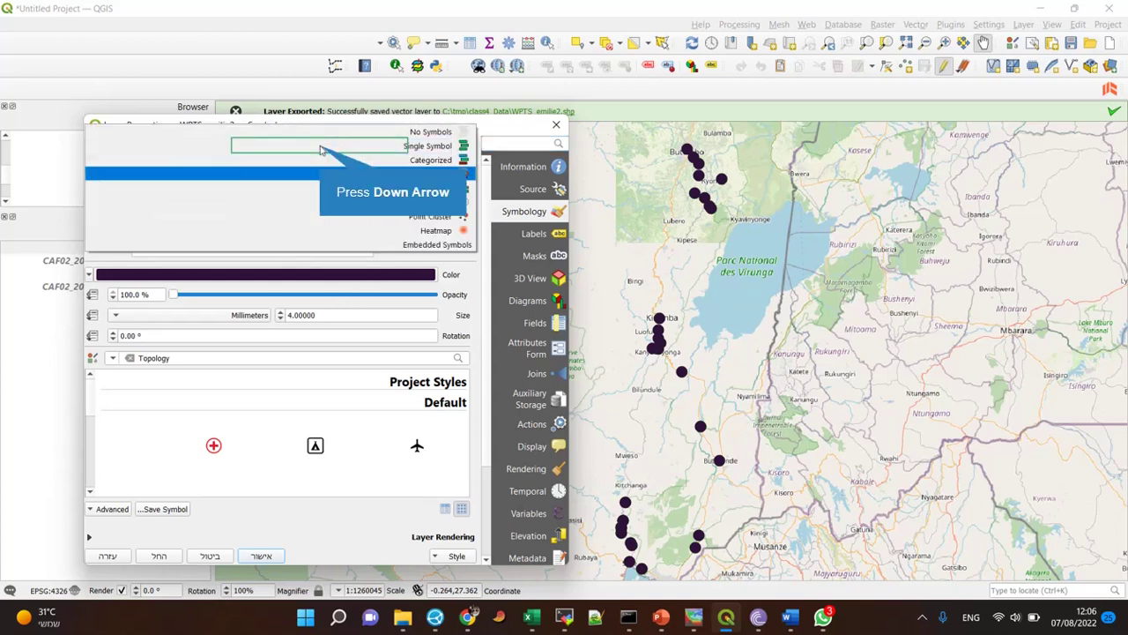
{"action": "key", "text": "Down"}
{"action": "key", "text": "Return"}
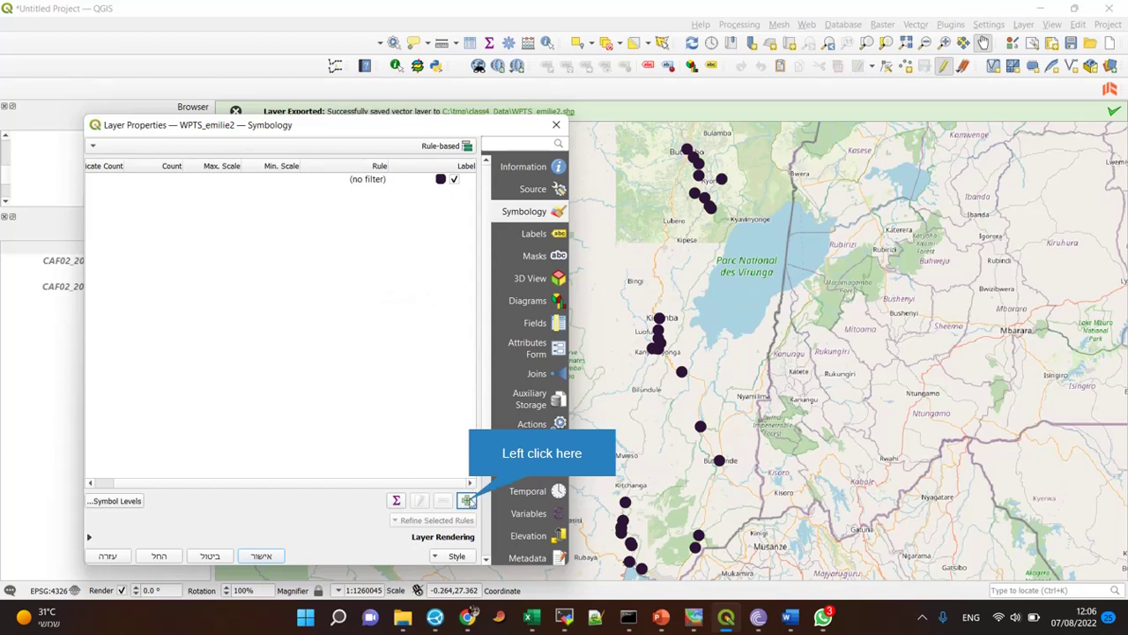
Step: Add a rule labelled High>2000 with the filter "elevation" > 2000
{"action": "left_click", "coordinate": [467, 499]}
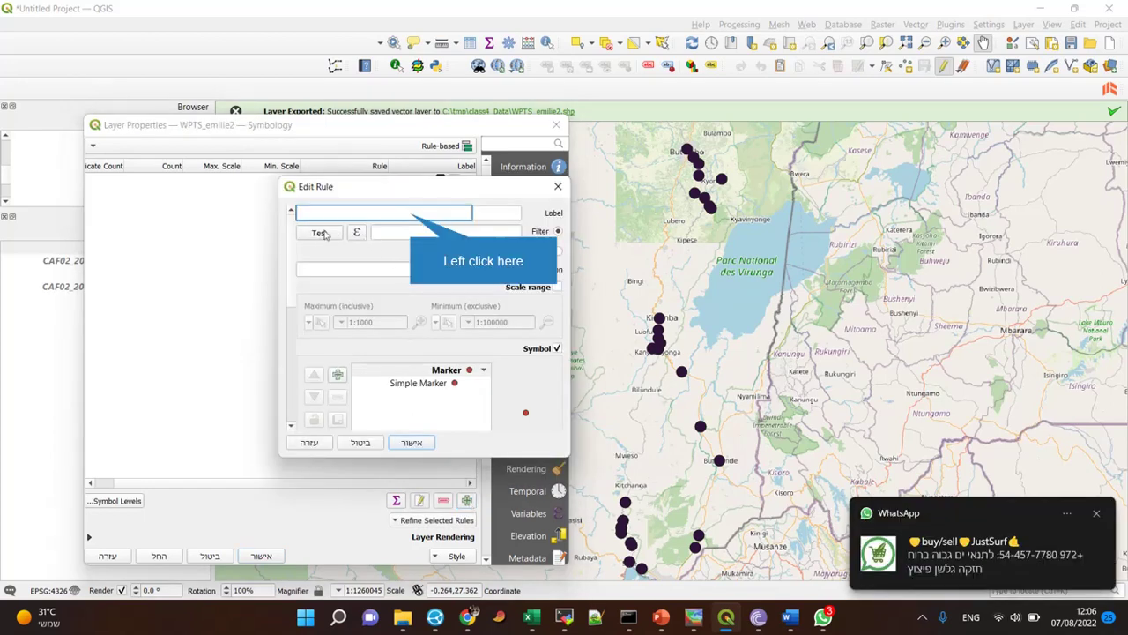
{"action": "left_click", "coordinate": [412, 213]}
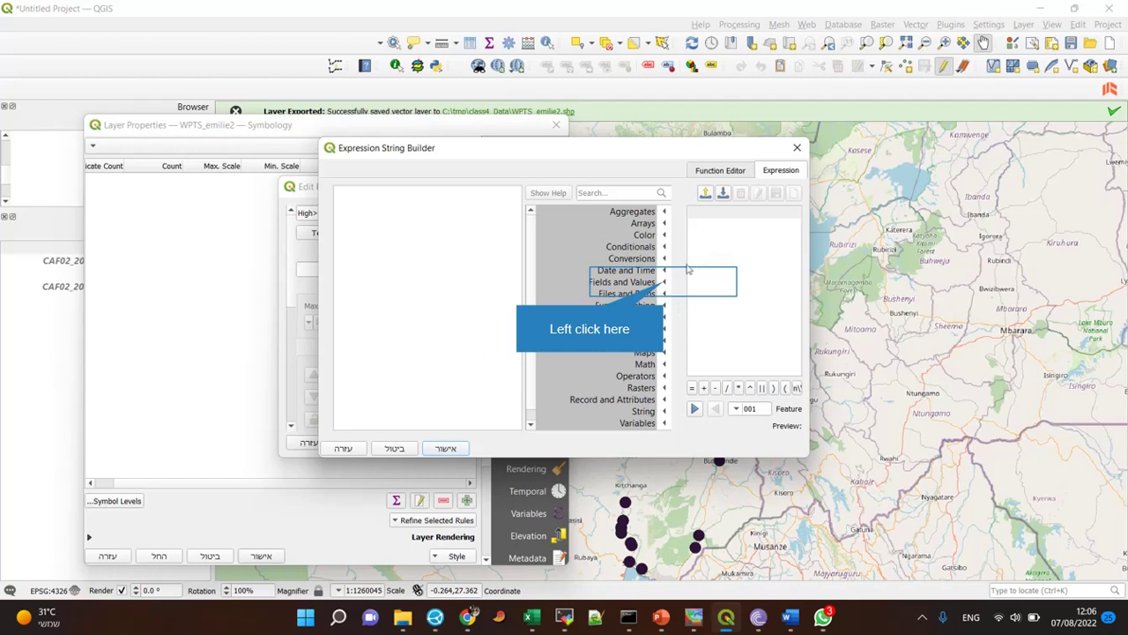
{"action": "left_click", "coordinate": [665, 283]}
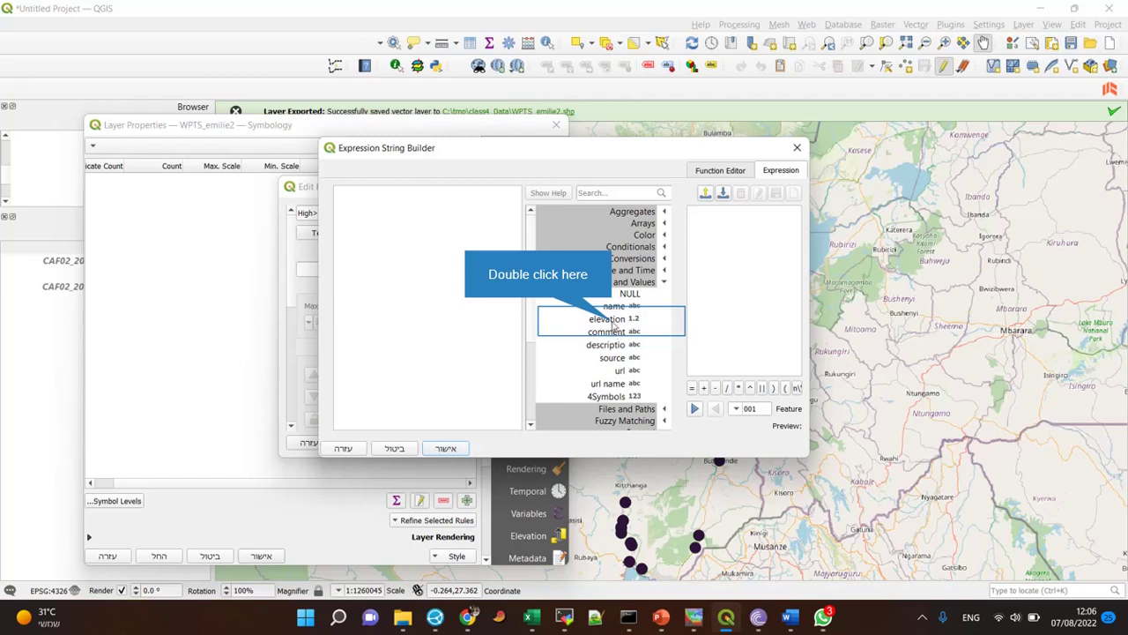
{"action": "double_click", "coordinate": [607, 319]}
{"action": "type", "text": "<"}
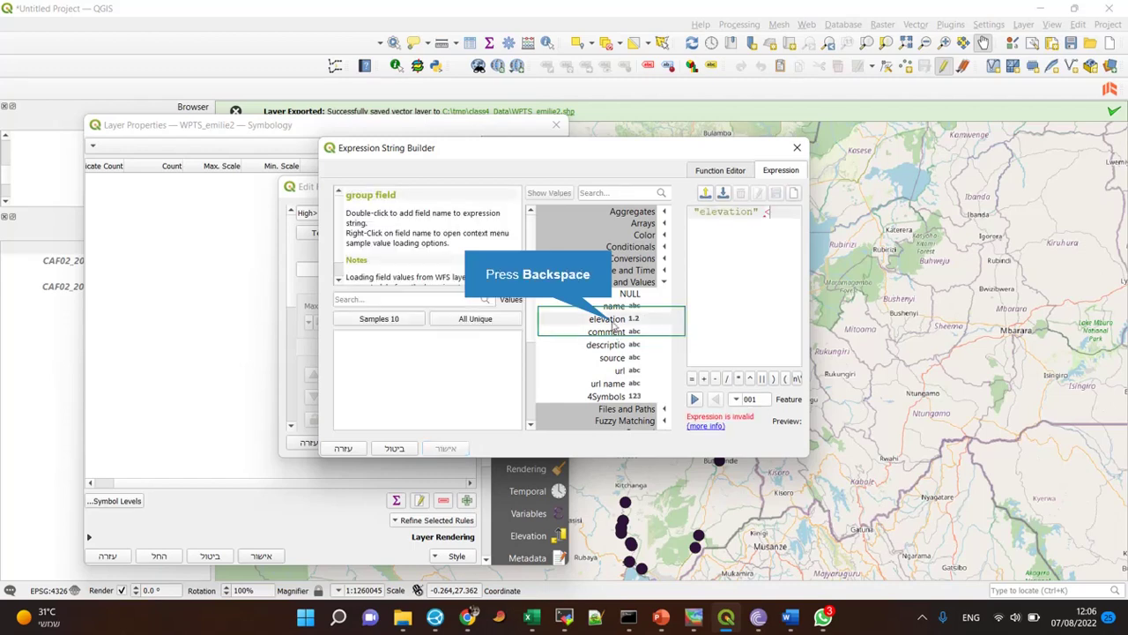
{"action": "key", "text": "BackSpace"}
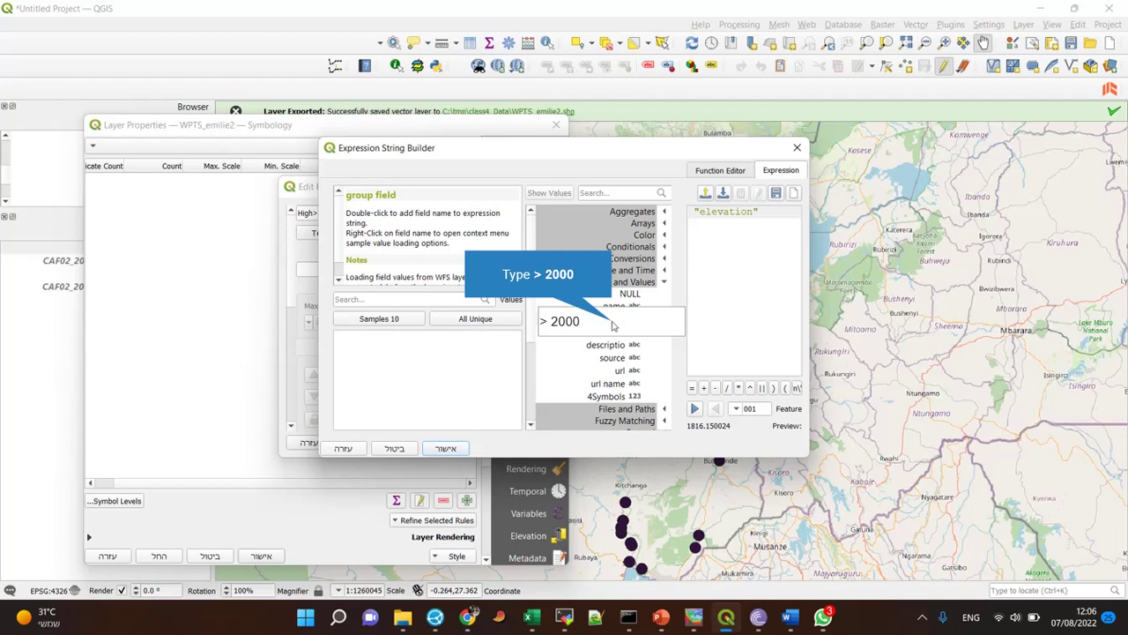
{"action": "type", "text": " < 2000"}
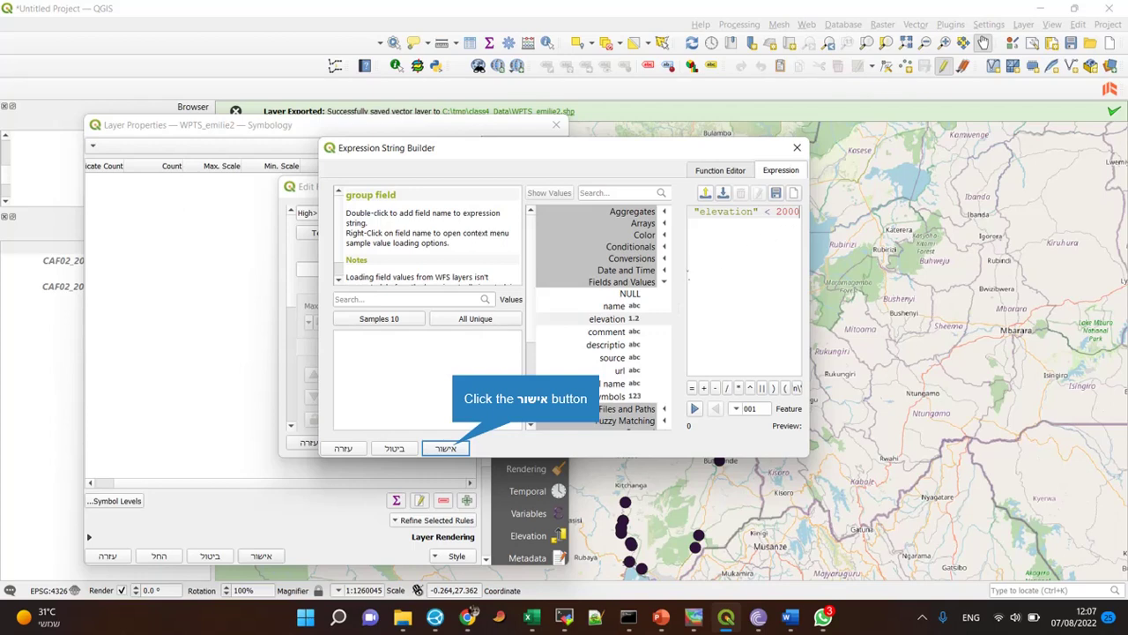
{"action": "left_click", "coordinate": [454, 449]}
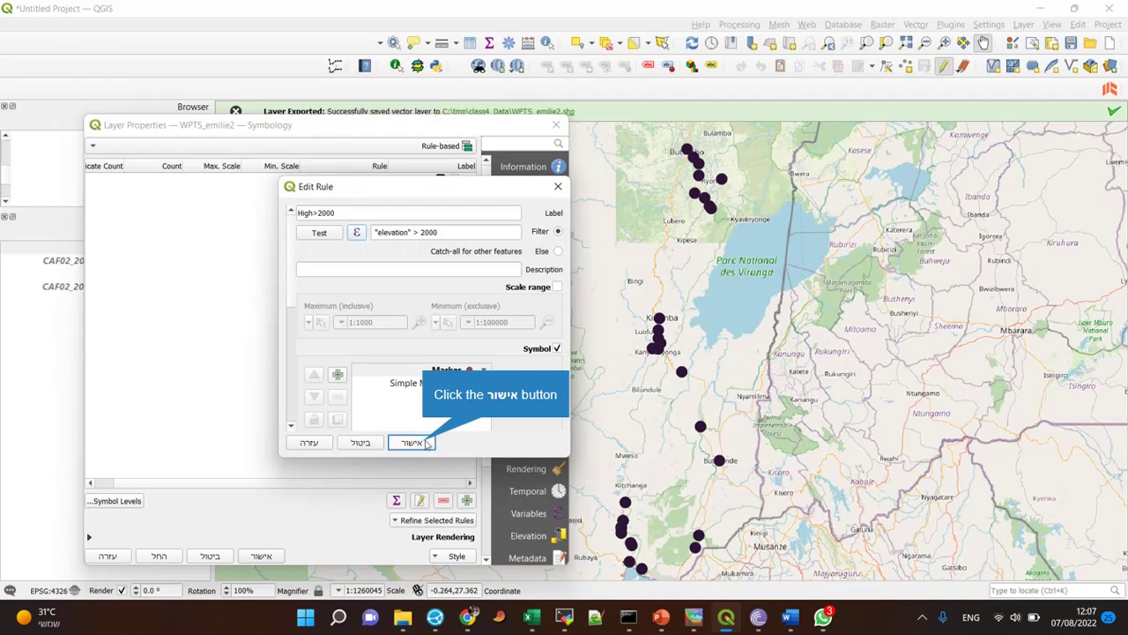
{"action": "left_click", "coordinate": [422, 446]}
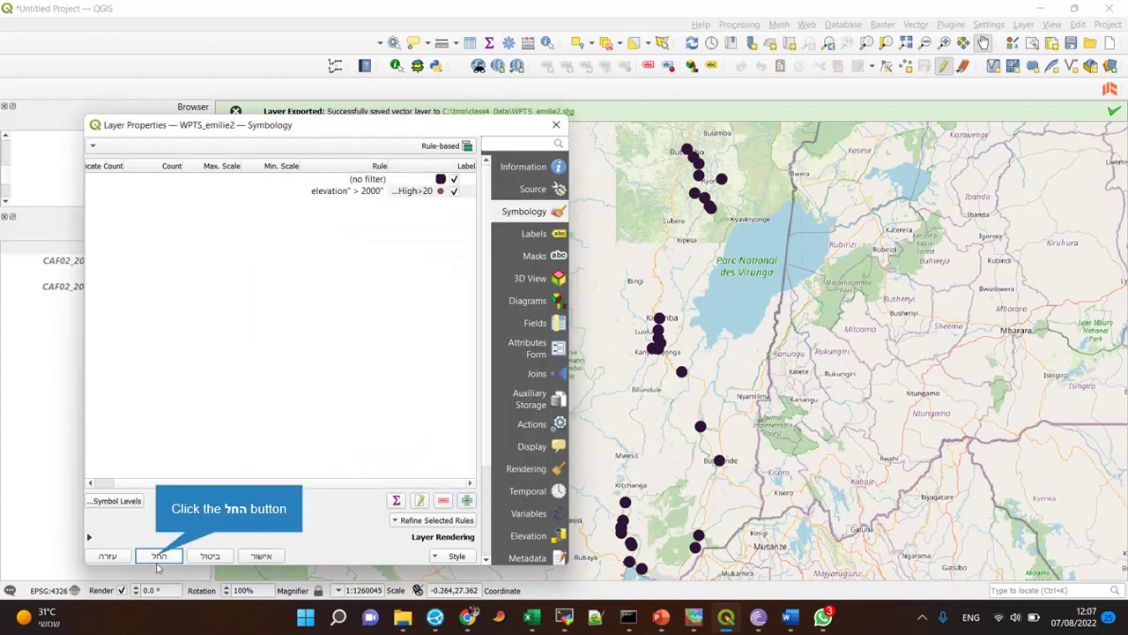
Step: Apply the High>2000 rule and start another new rule
{"action": "left_click", "coordinate": [158, 557]}
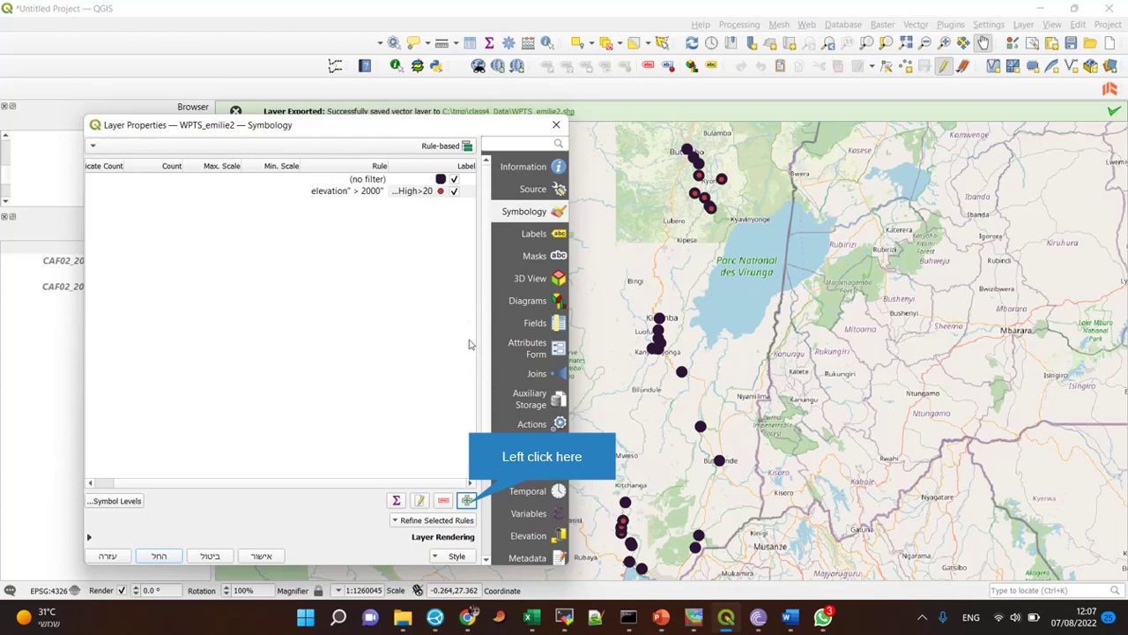
{"action": "left_click", "coordinate": [467, 500]}
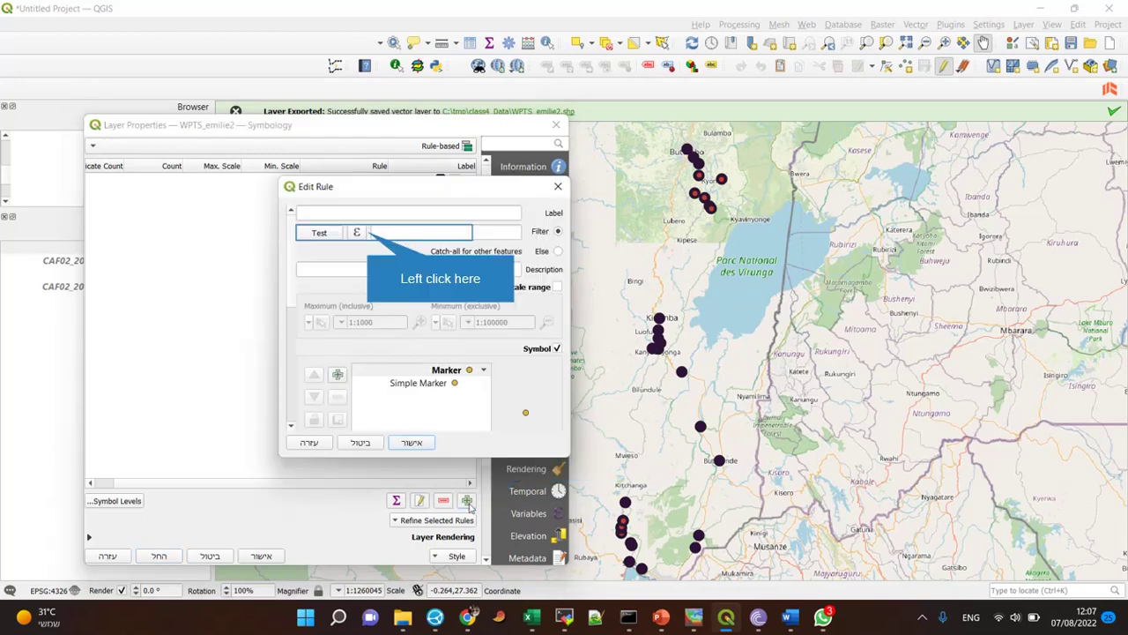
{"action": "left_click", "coordinate": [359, 232]}
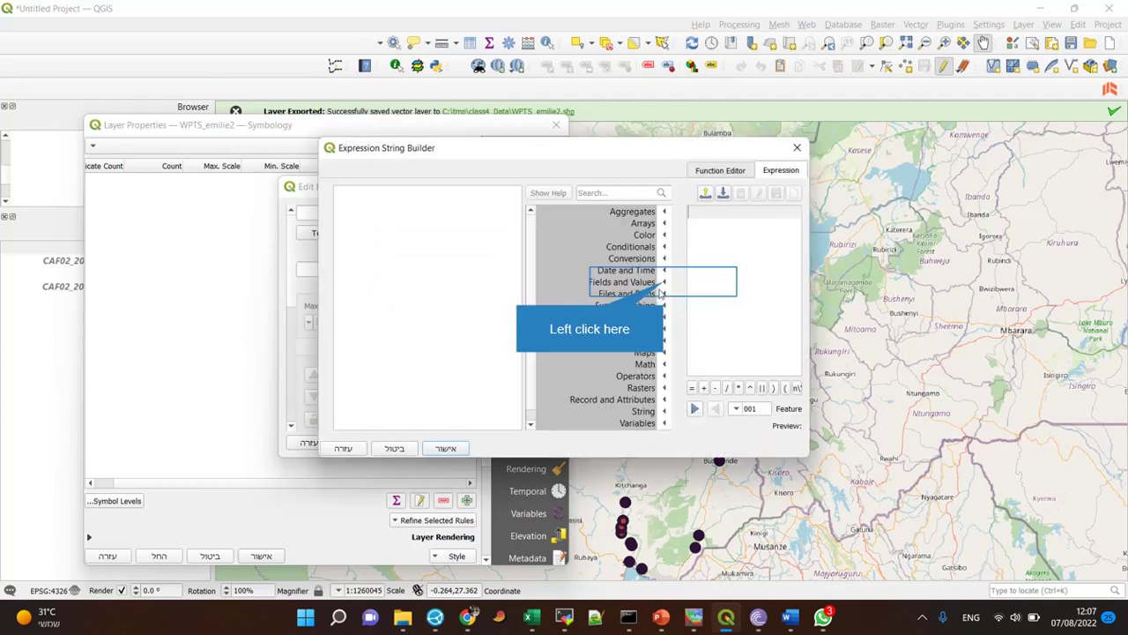
Step: Give the new rule the filter "elevation" < 1000 and save it
{"action": "left_click", "coordinate": [664, 282]}
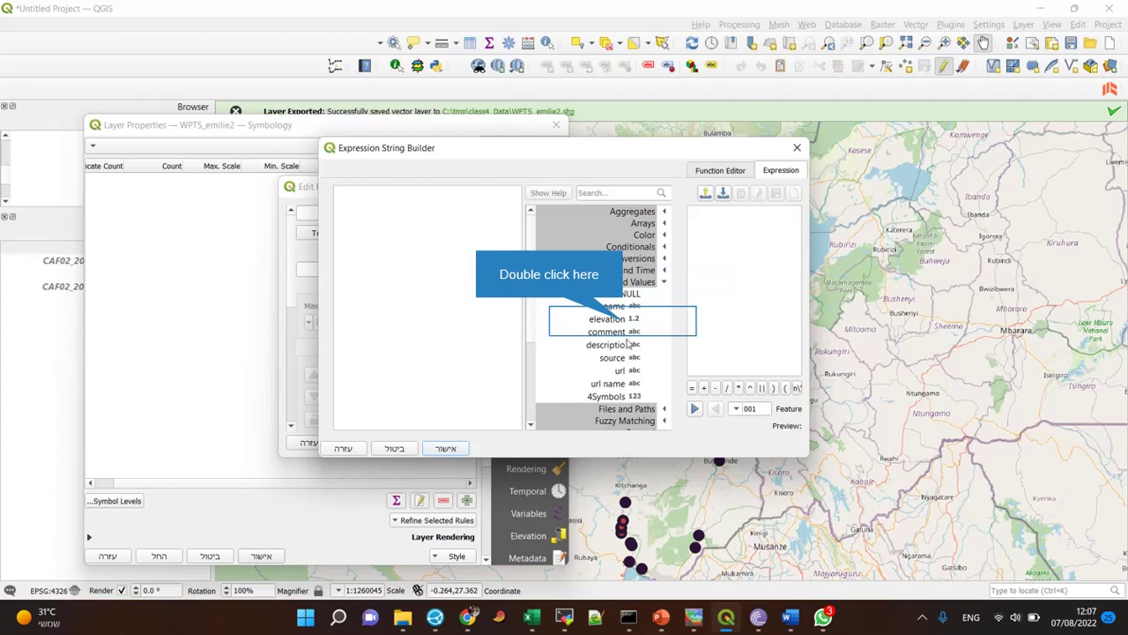
{"action": "double_click", "coordinate": [624, 322]}
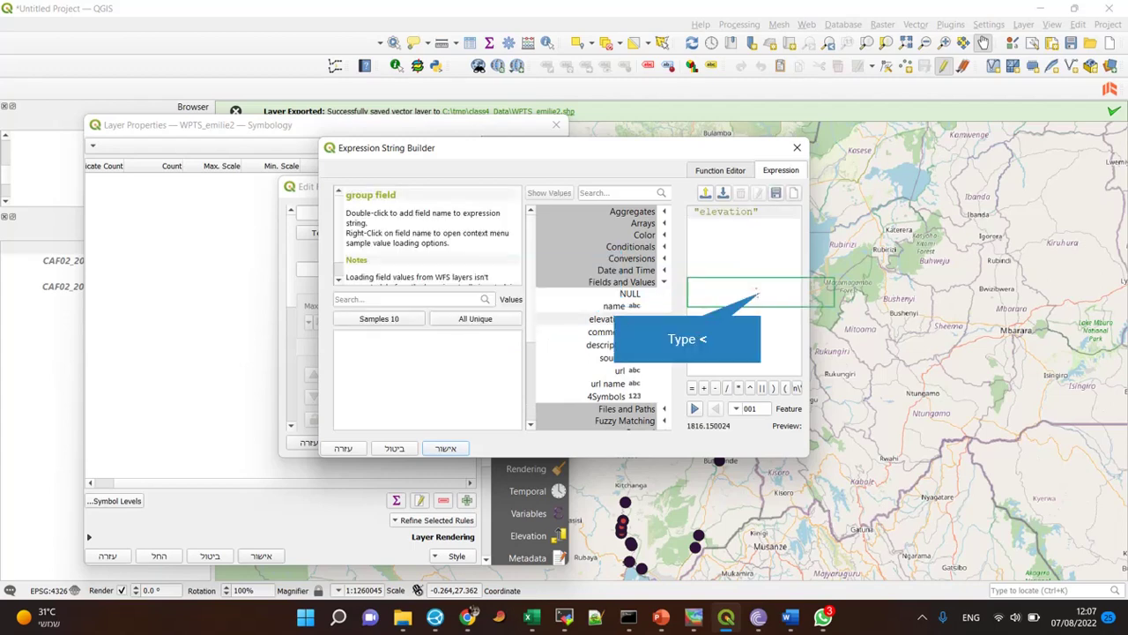
{"action": "type", "text": ">"}
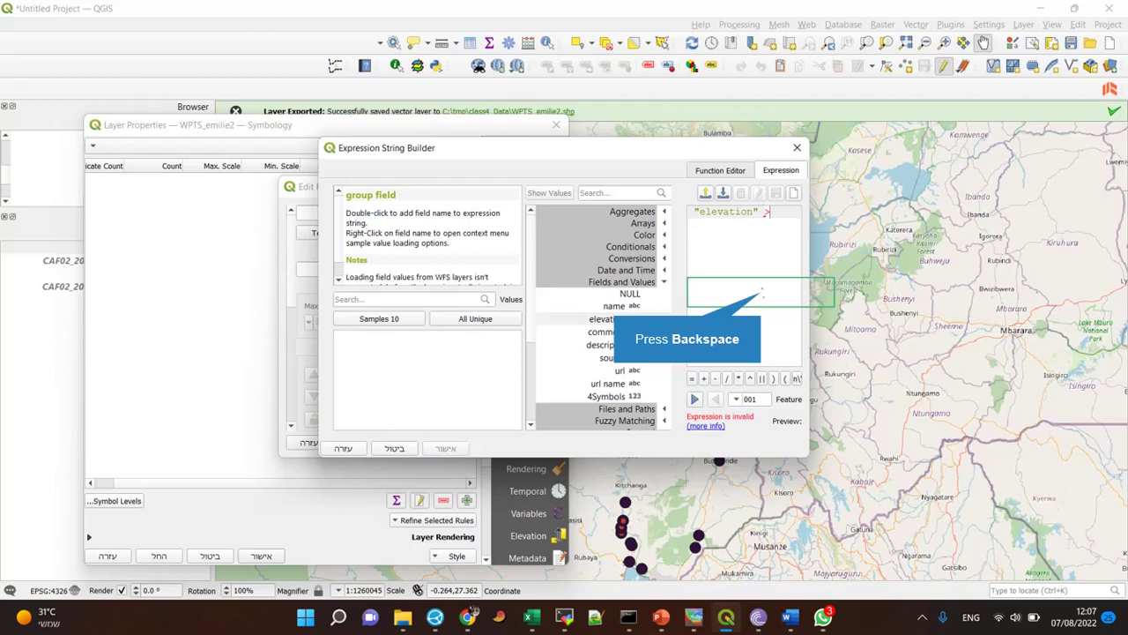
{"action": "key", "text": "BackSpace"}
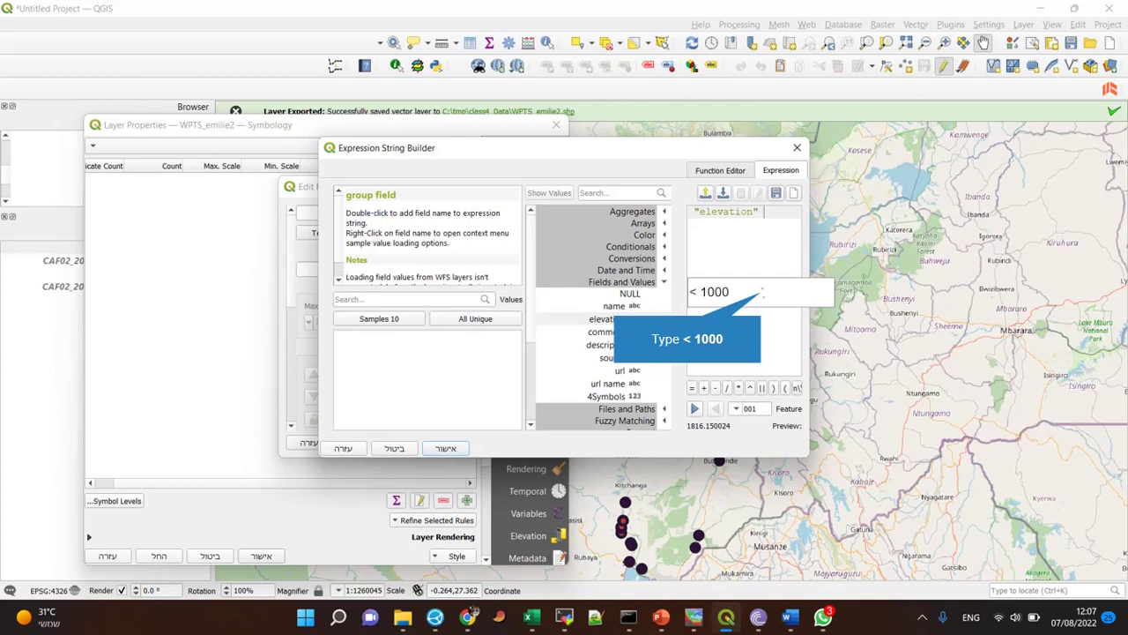
{"action": "type", "text": "> 1000"}
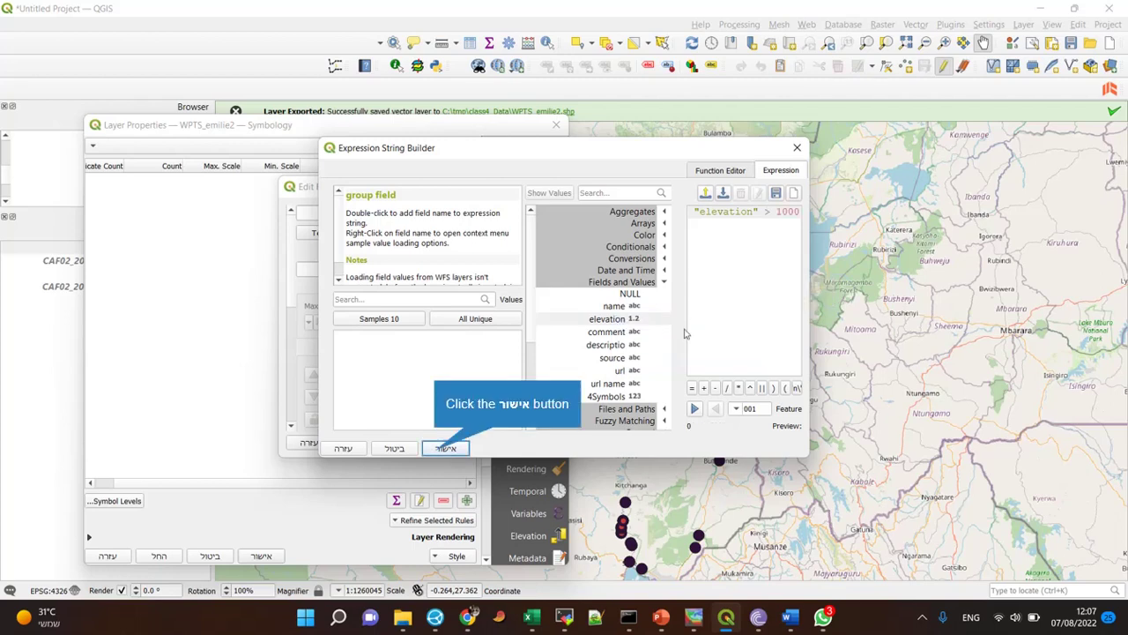
{"action": "left_click", "coordinate": [435, 451]}
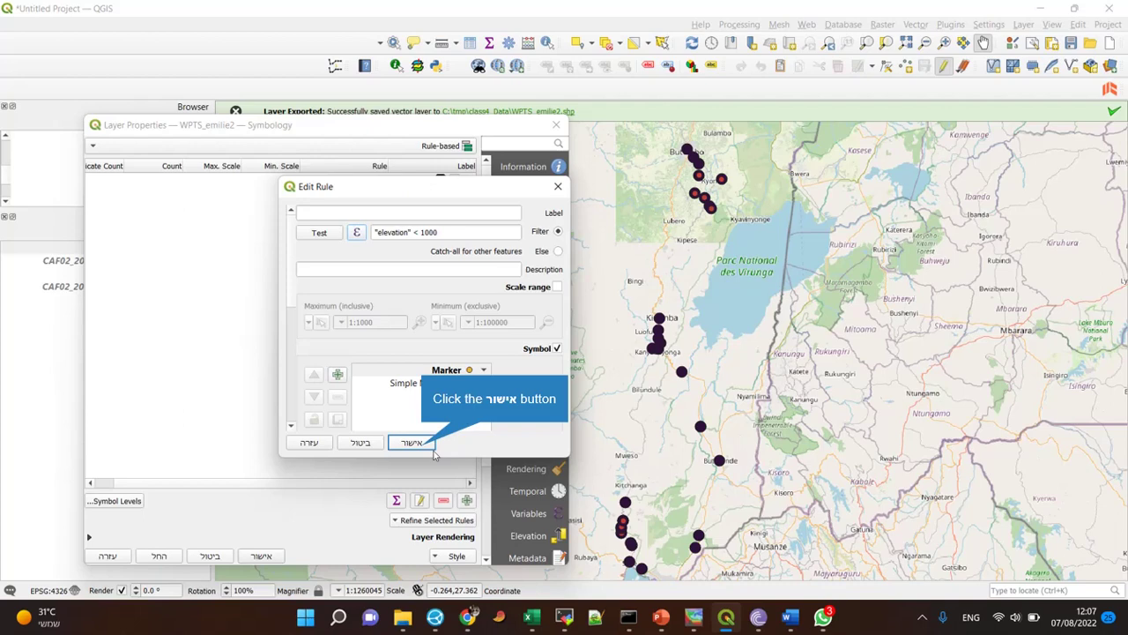
{"action": "left_click", "coordinate": [414, 444]}
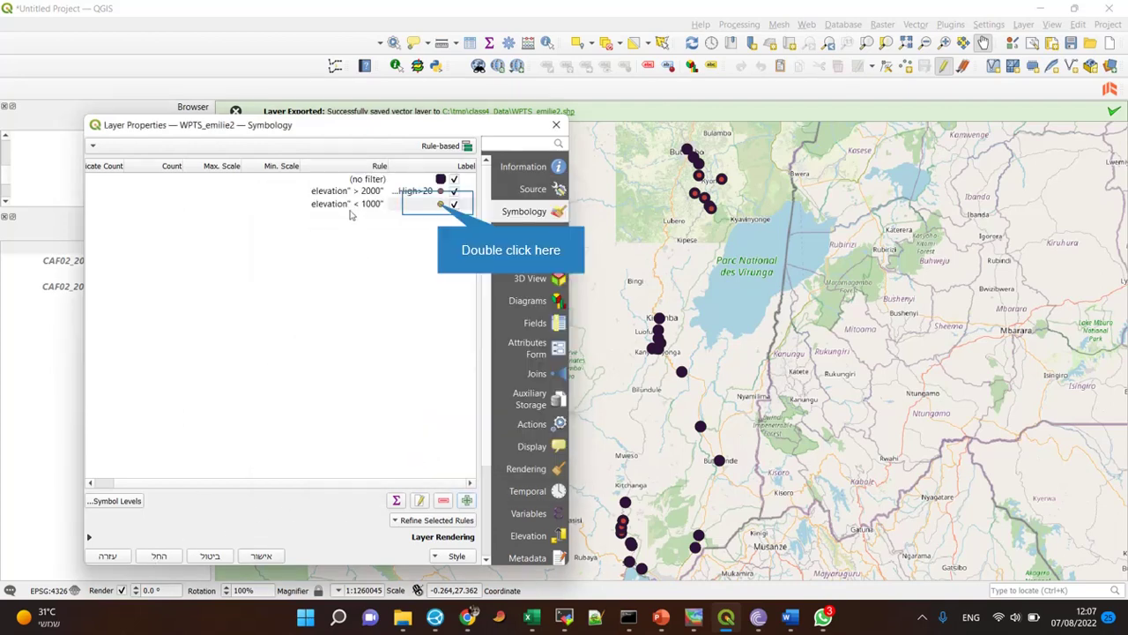
Step: Give the "elevation" < 1000 rule a red simple marker with size 5
{"action": "double_click", "coordinate": [439, 206]}
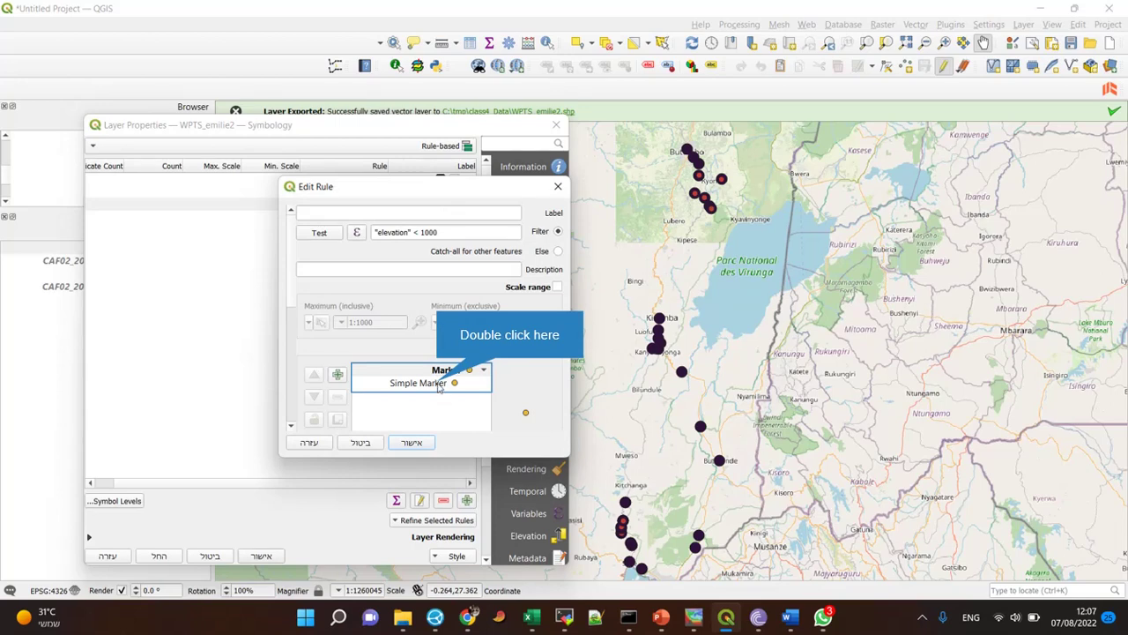
{"action": "left_click", "coordinate": [438, 384]}
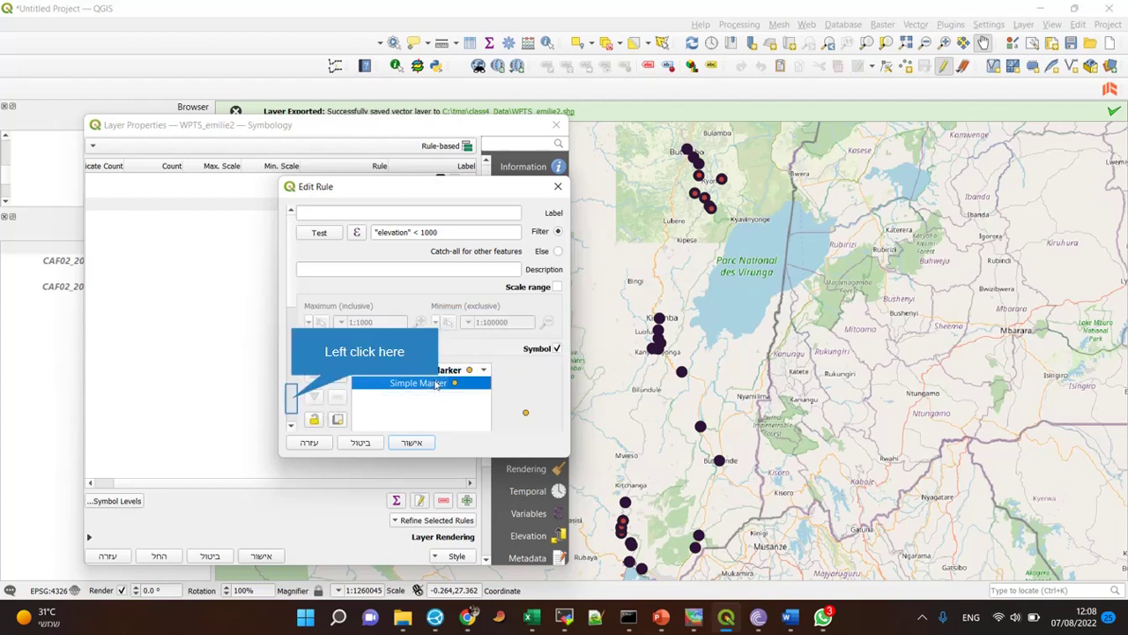
{"action": "left_click", "coordinate": [294, 401]}
{"action": "left_click", "coordinate": [446, 302]}
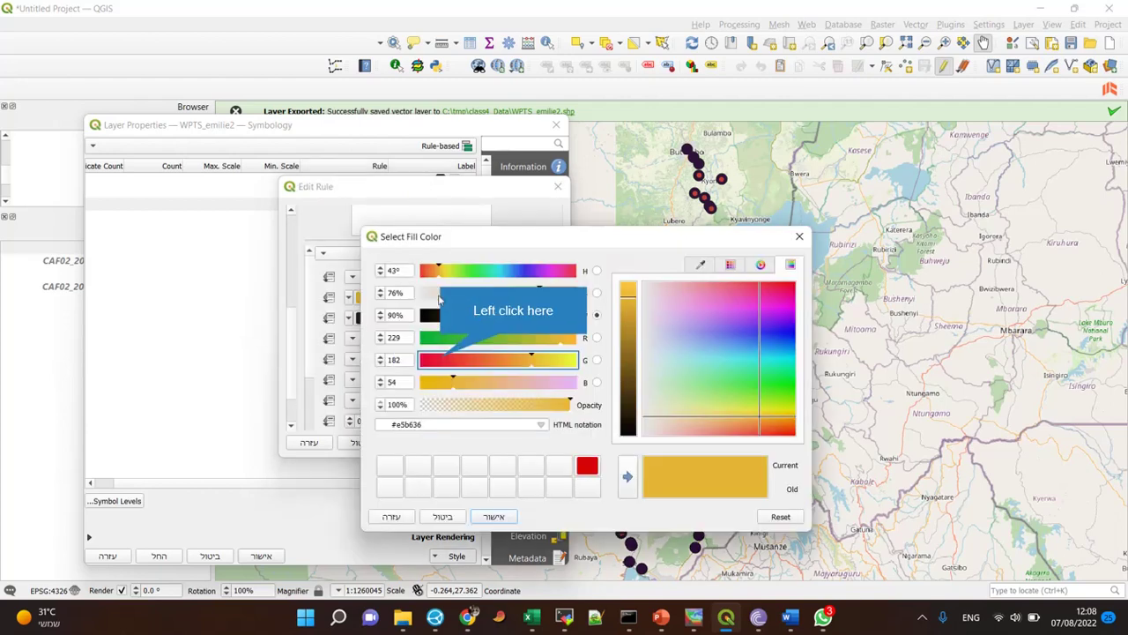
{"action": "left_click", "coordinate": [441, 360]}
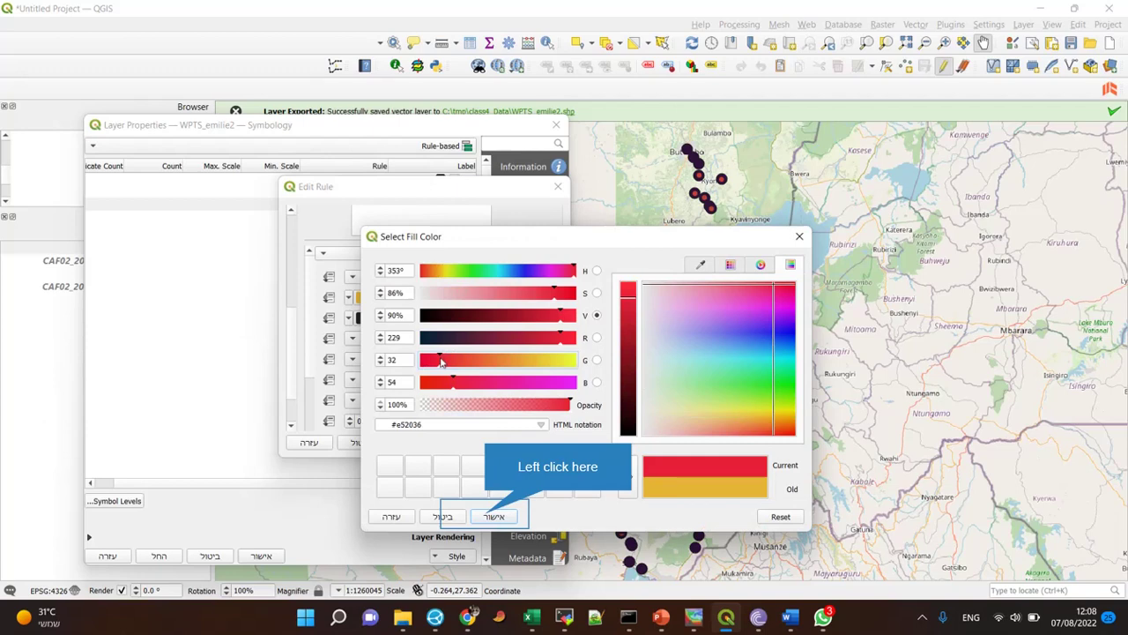
{"action": "left_click", "coordinate": [489, 517]}
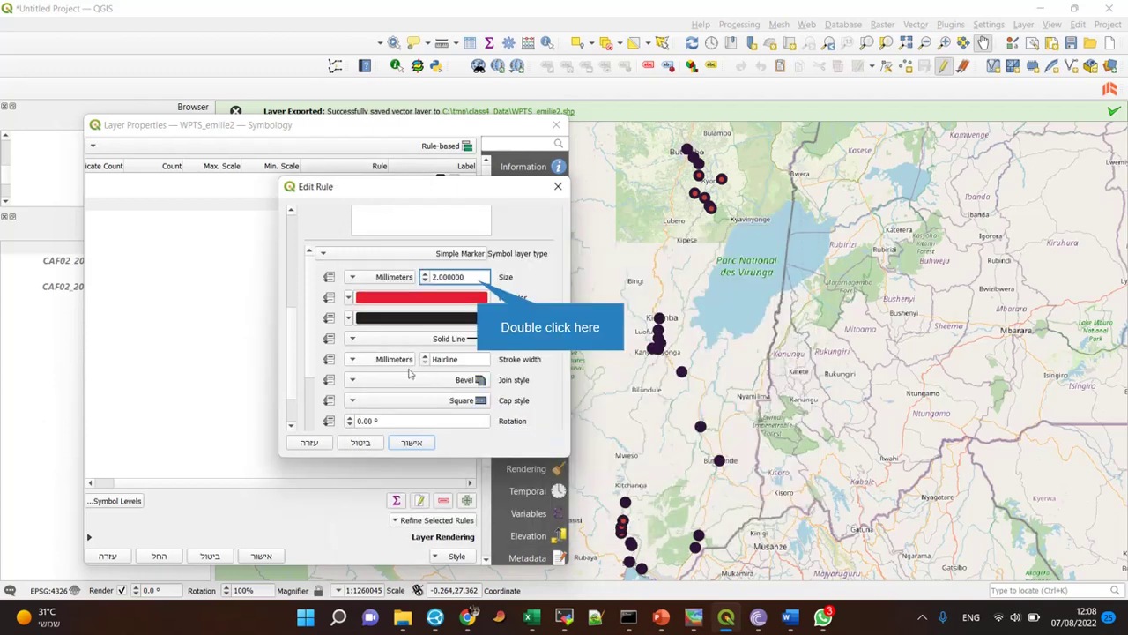
{"action": "double_click", "coordinate": [479, 279]}
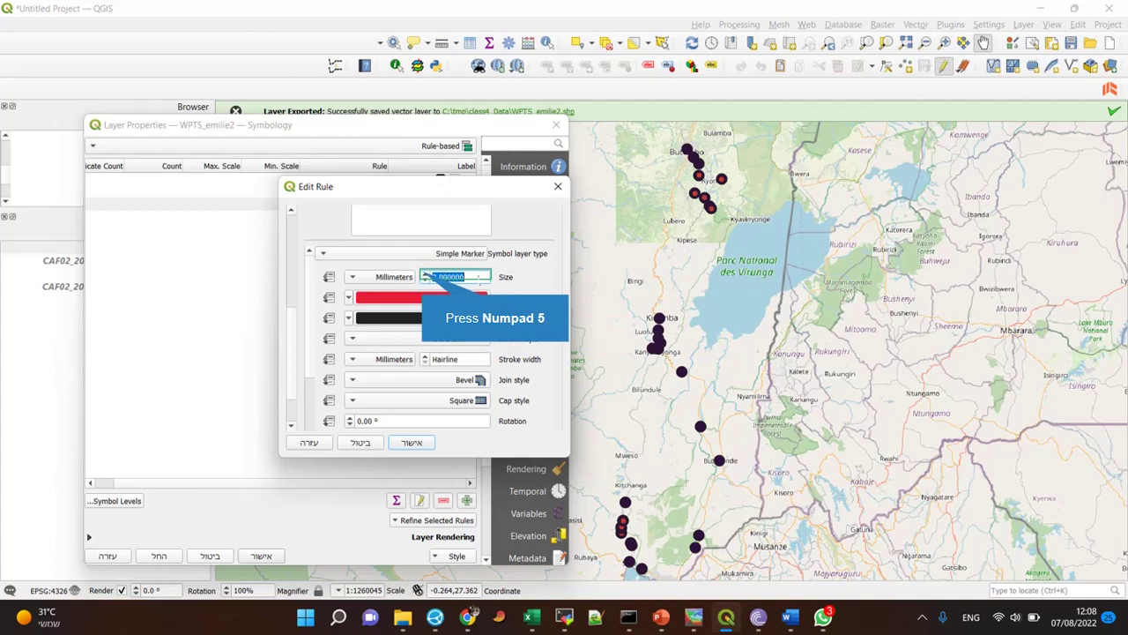
{"action": "type", "text": "5"}
{"action": "left_click", "coordinate": [412, 442]}
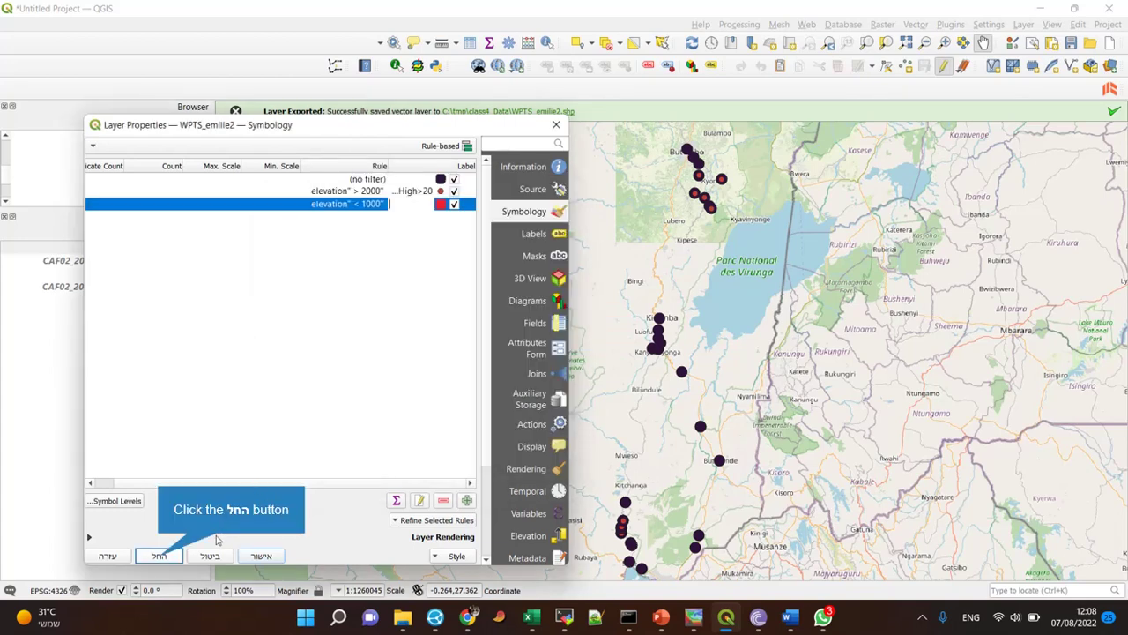
Step: Apply the red marker styling to the layer
{"action": "left_click", "coordinate": [160, 557]}
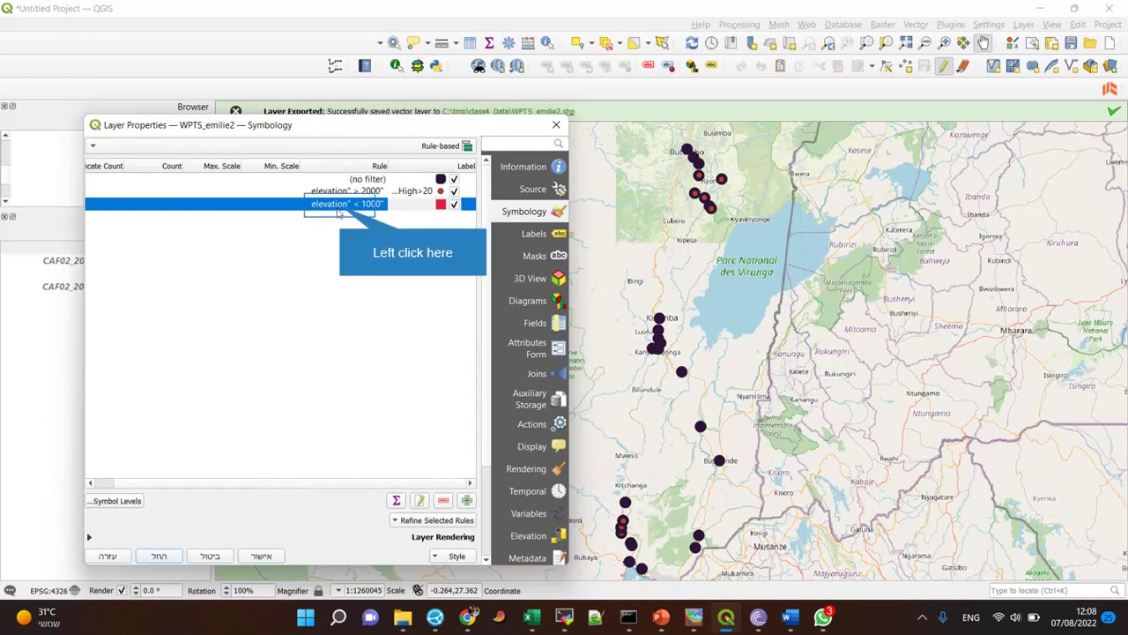
{"action": "left_click", "coordinate": [342, 206]}
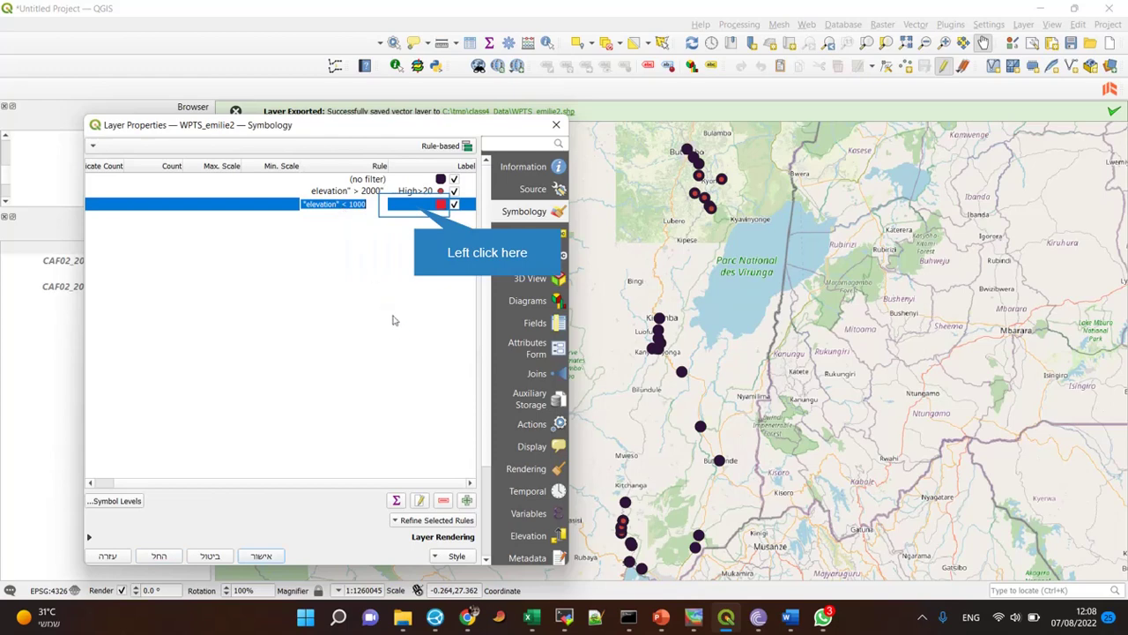
{"action": "left_click", "coordinate": [416, 210]}
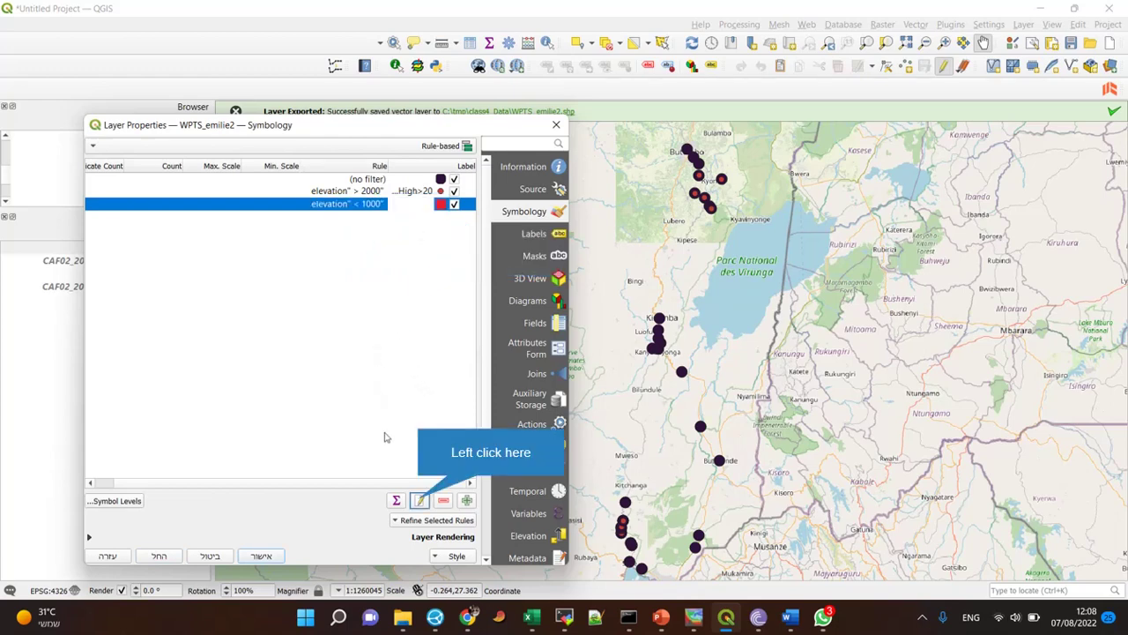
Step: Change the red rule's filter to "elevation" < 1500, apply, and close Layer Properties
{"action": "left_click", "coordinate": [420, 501]}
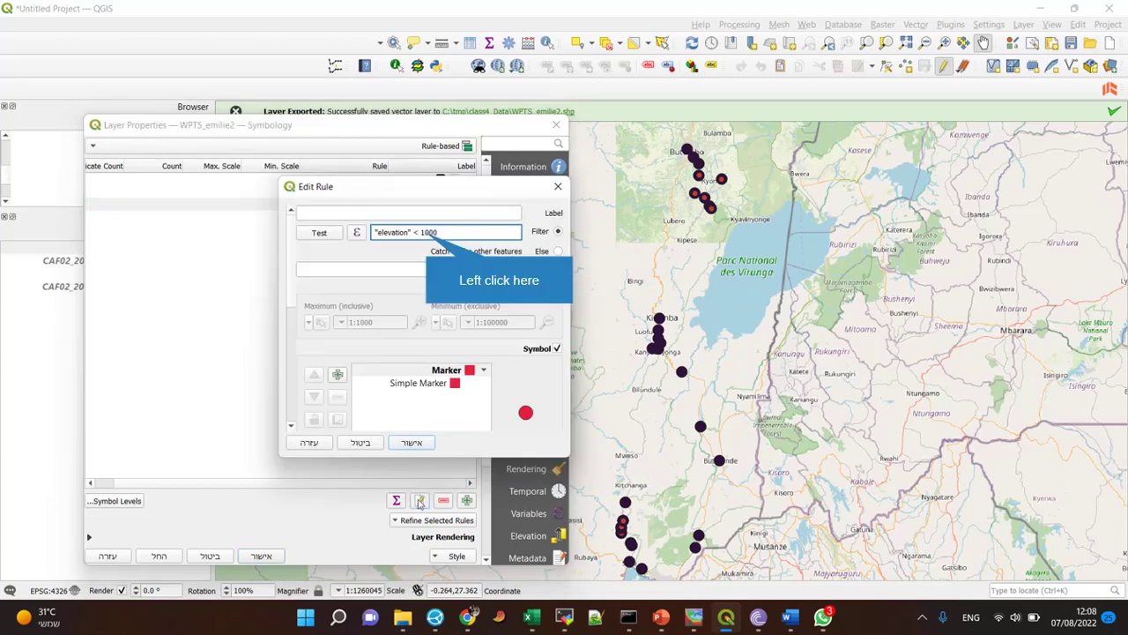
{"action": "left_click", "coordinate": [423, 233]}
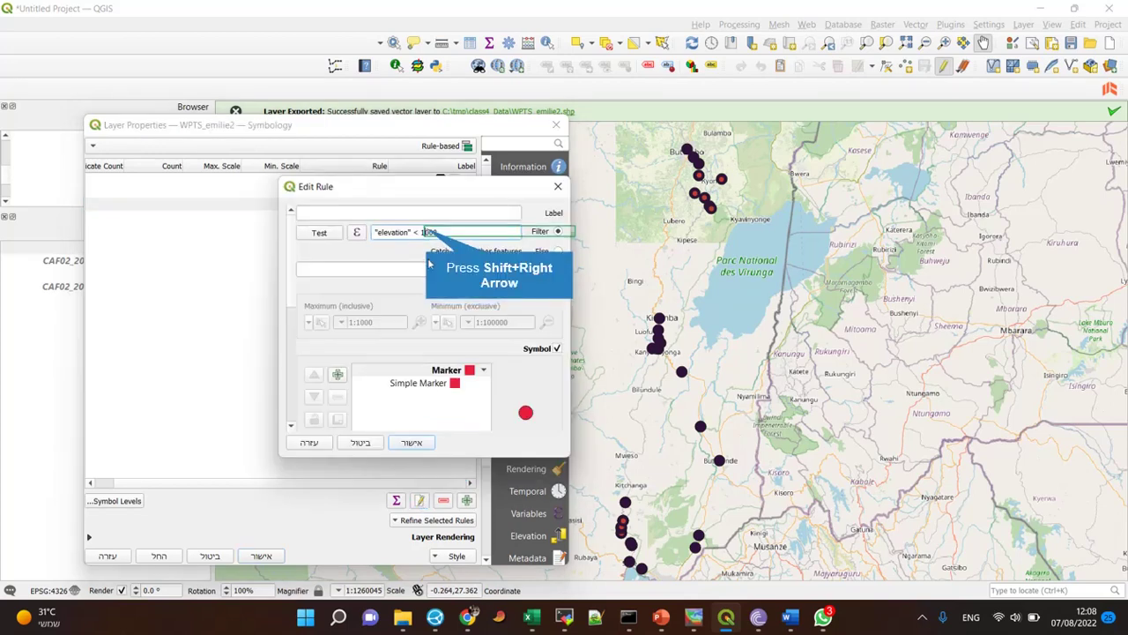
{"action": "key", "text": "shift+Right"}
{"action": "key", "text": "shift+Right"}
{"action": "key", "text": "shift+Right"}
{"action": "type", "text": "5"}
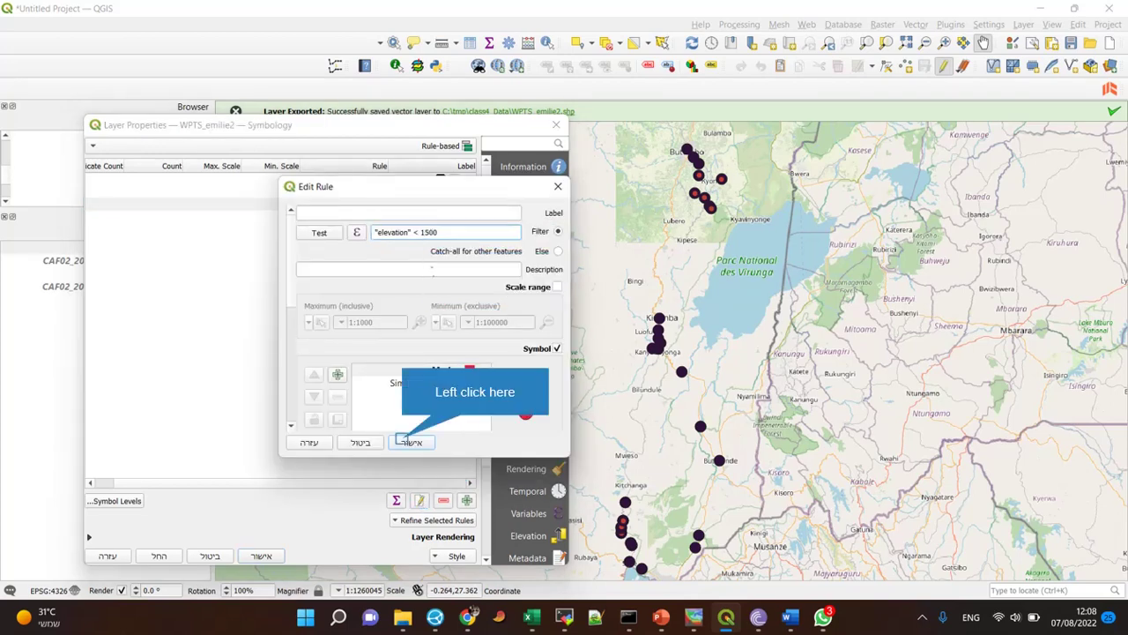
{"action": "left_click", "coordinate": [406, 441]}
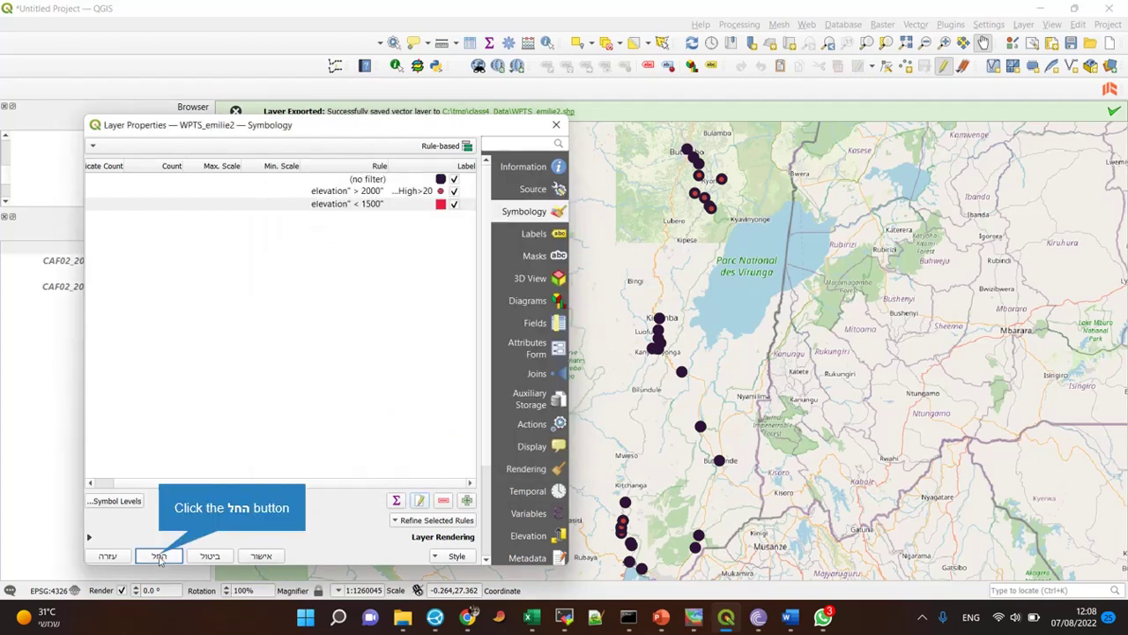
{"action": "left_click", "coordinate": [160, 556]}
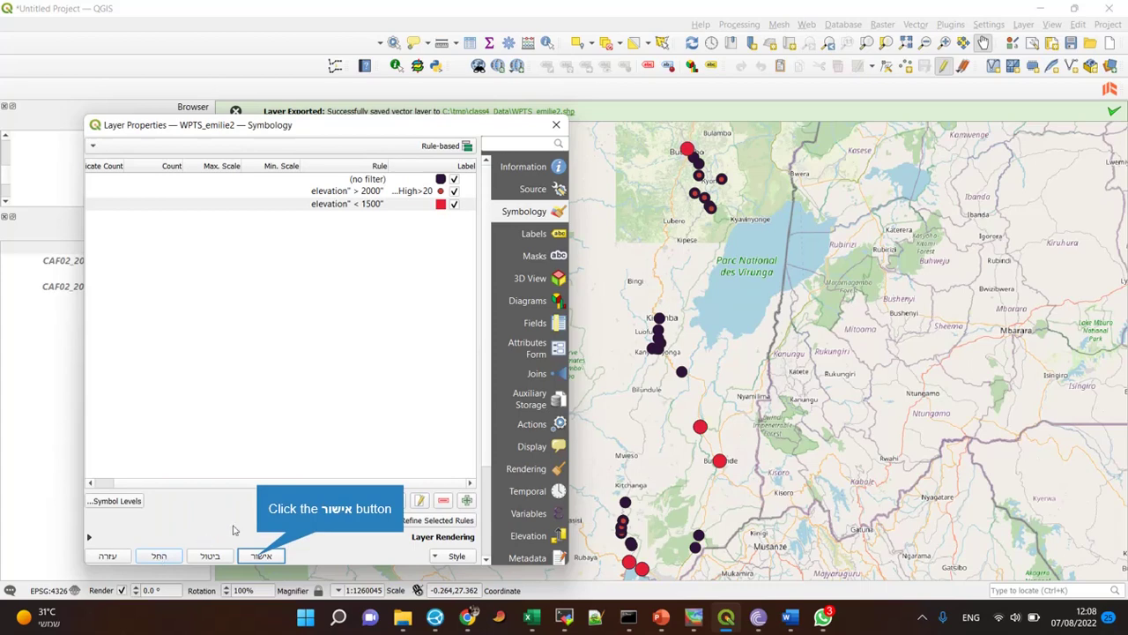
{"action": "left_click", "coordinate": [261, 556]}
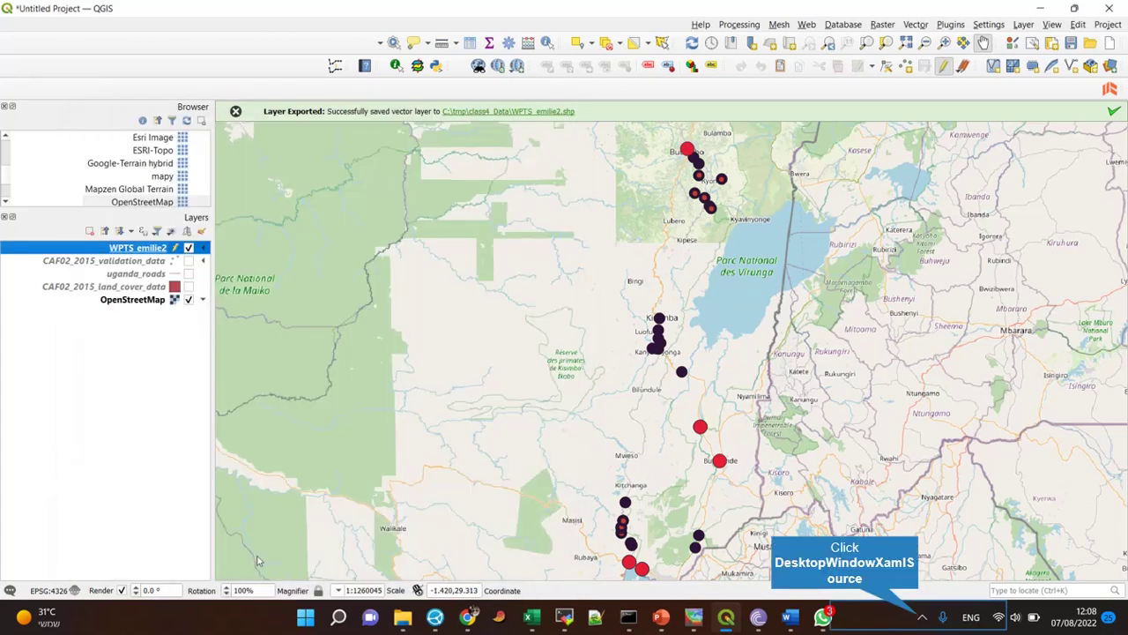